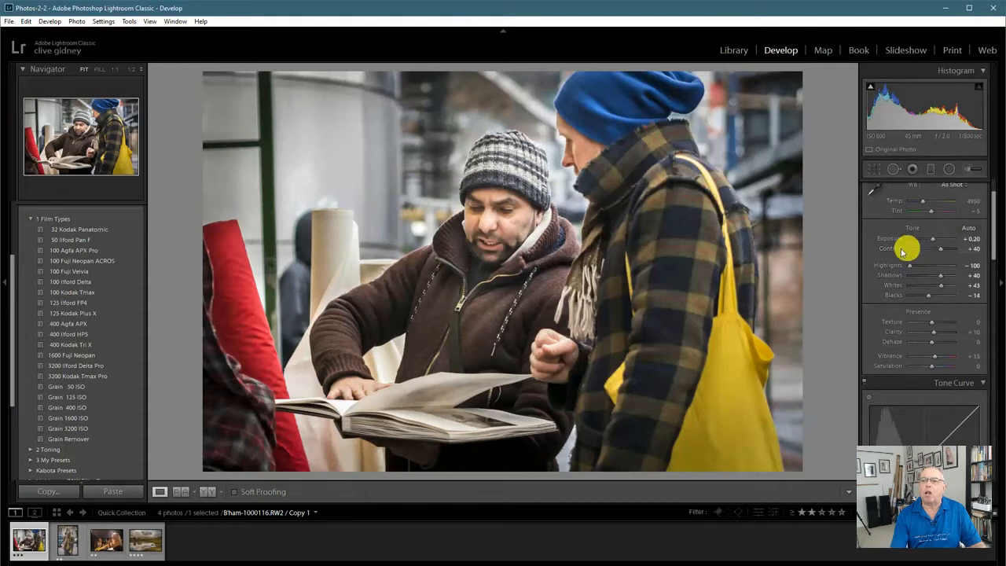
- Compare the black-and-white film presets on the photo of the two men with a book and apply 100 Kodak Tmax
left_click_drag(992, 240, 992, 213)
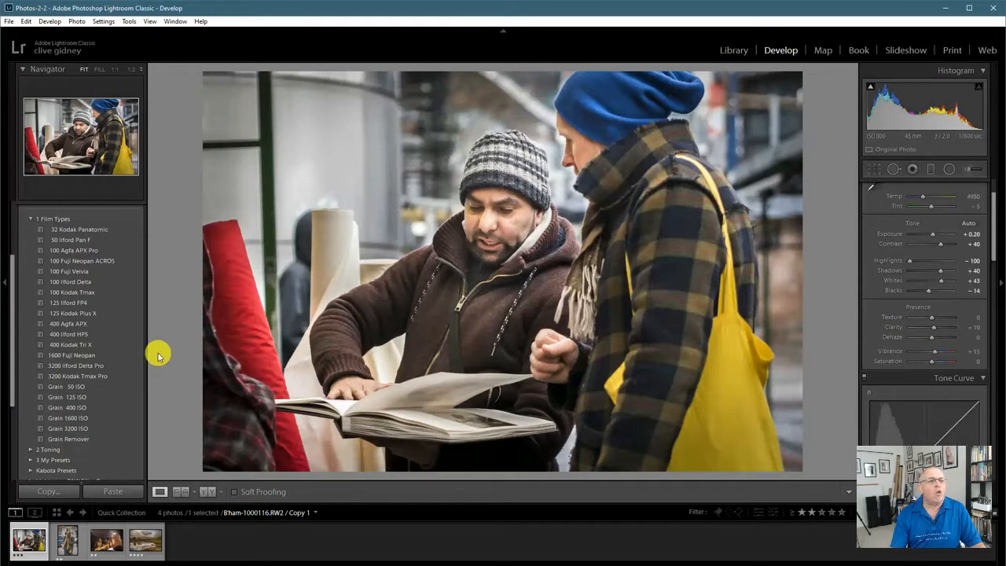
left_click(75, 282)
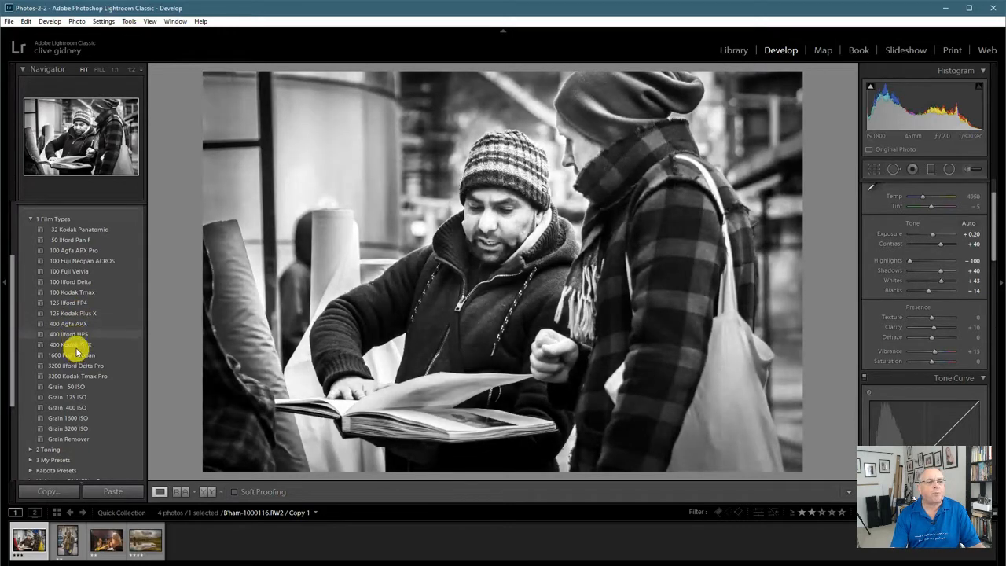
left_click(77, 314)
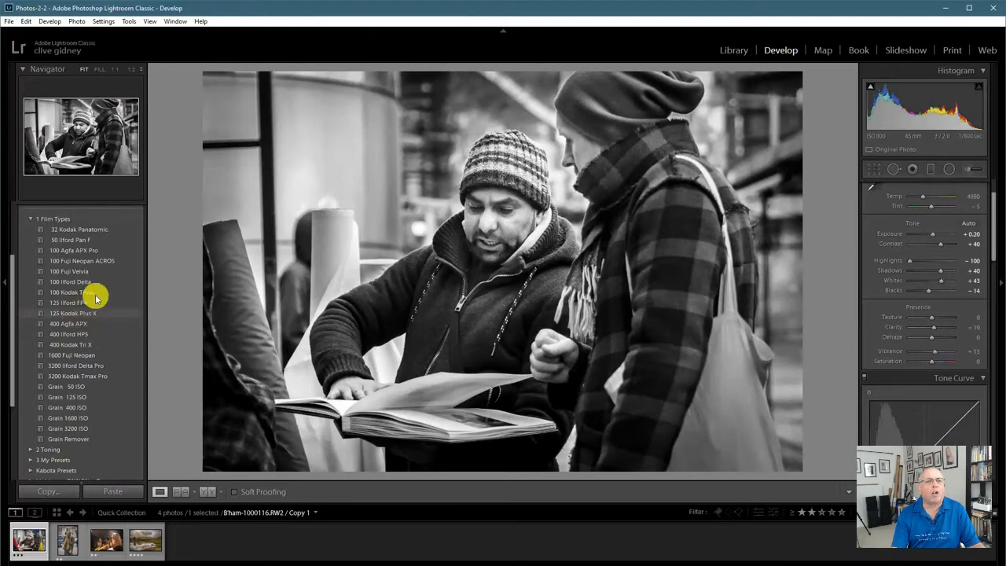
left_click(93, 296)
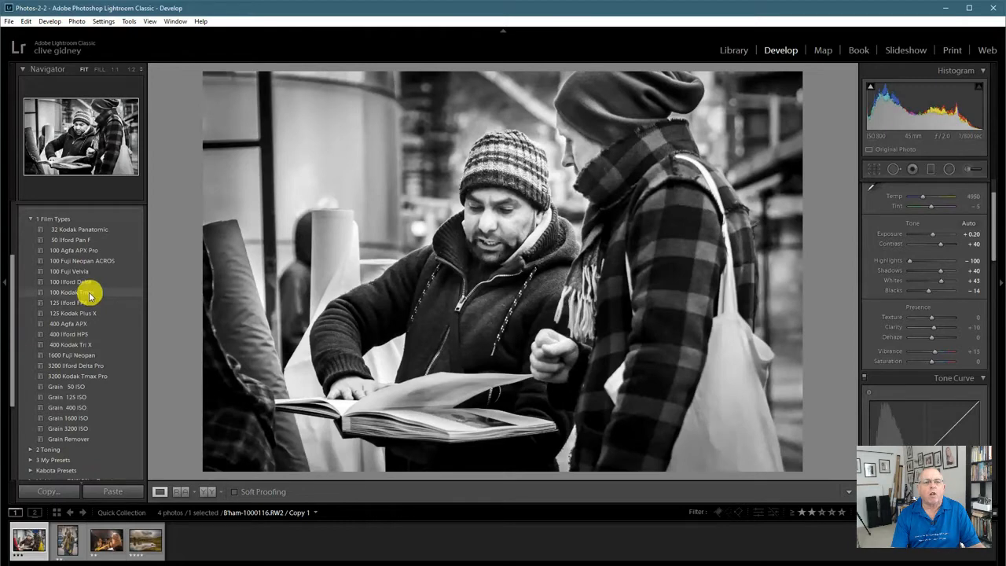
left_click(85, 313)
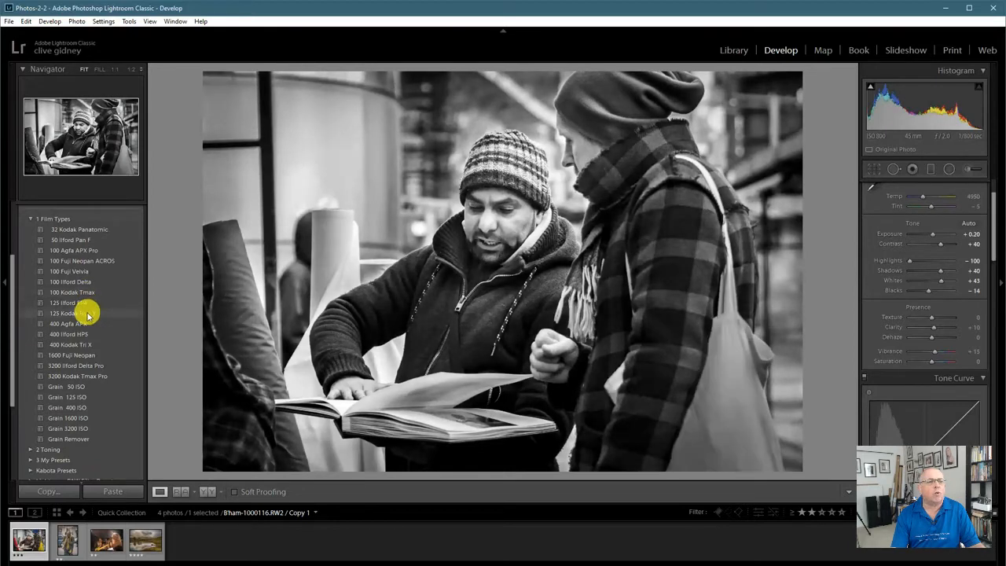
left_click(66, 292)
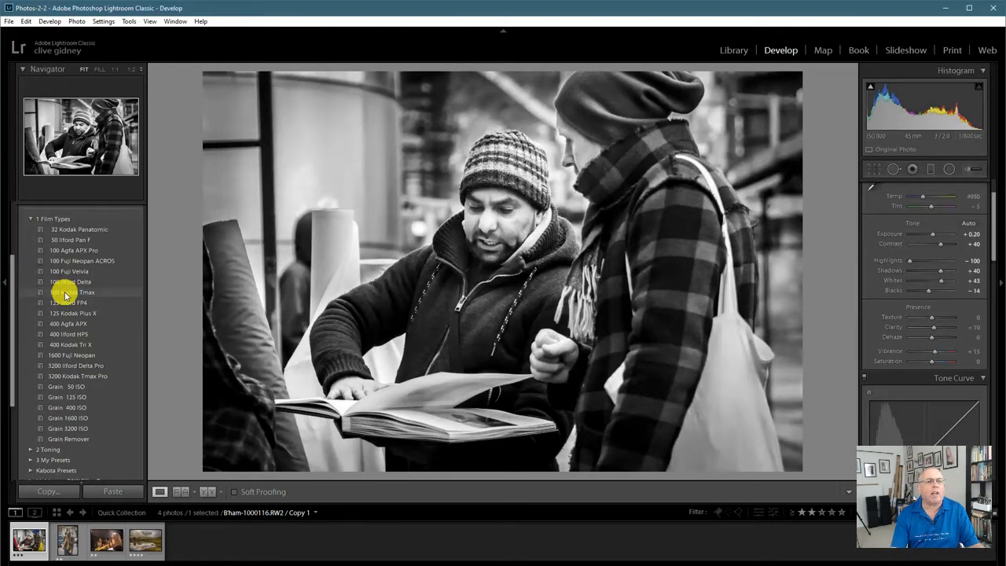
left_click(66, 294)
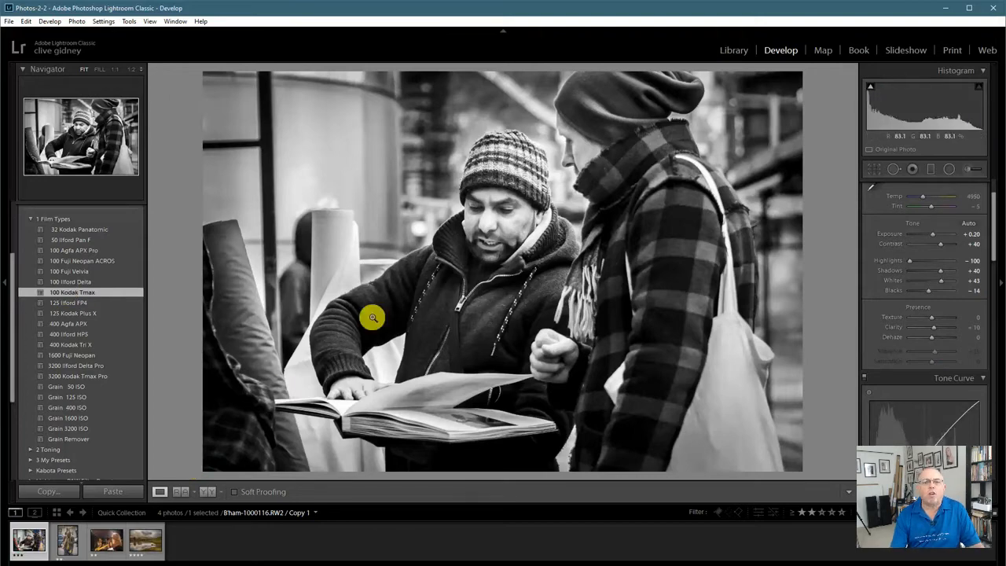
- Try the Grain 3200 ISO preset on the street photo, checking the man's face at 1:1, and undo it
left_click(434, 231)
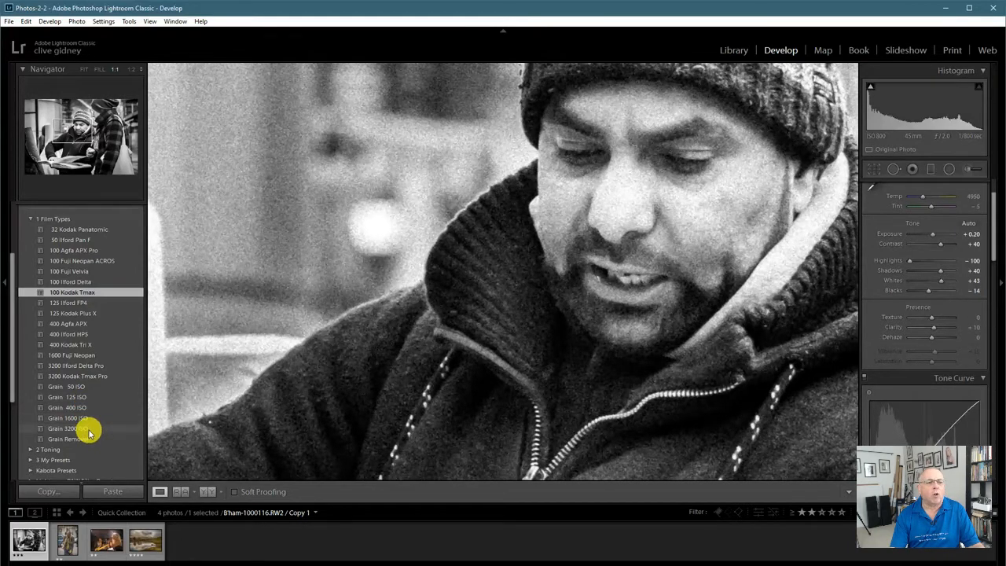
left_click(89, 431)
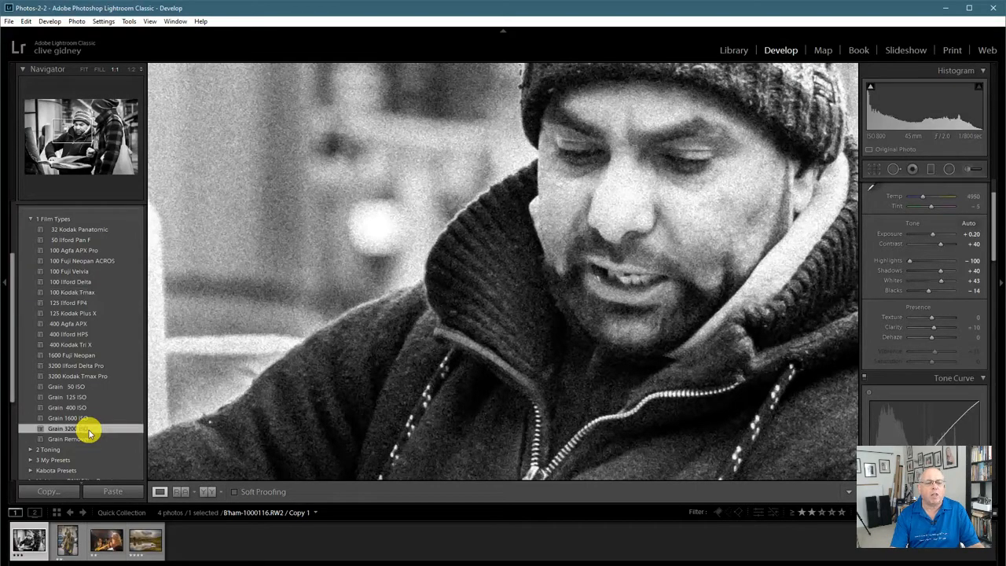
left_click(245, 405)
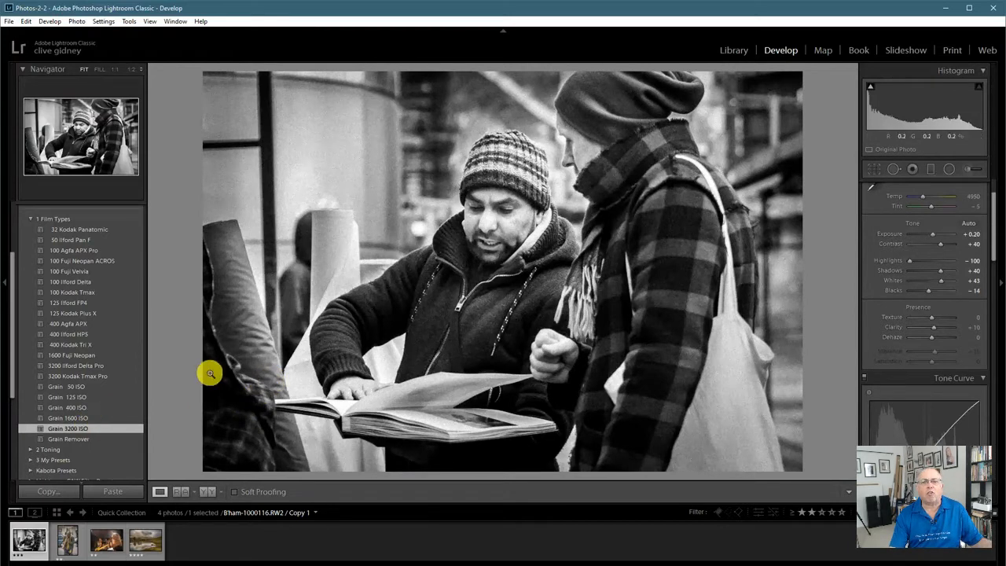
key("ctrl+z")
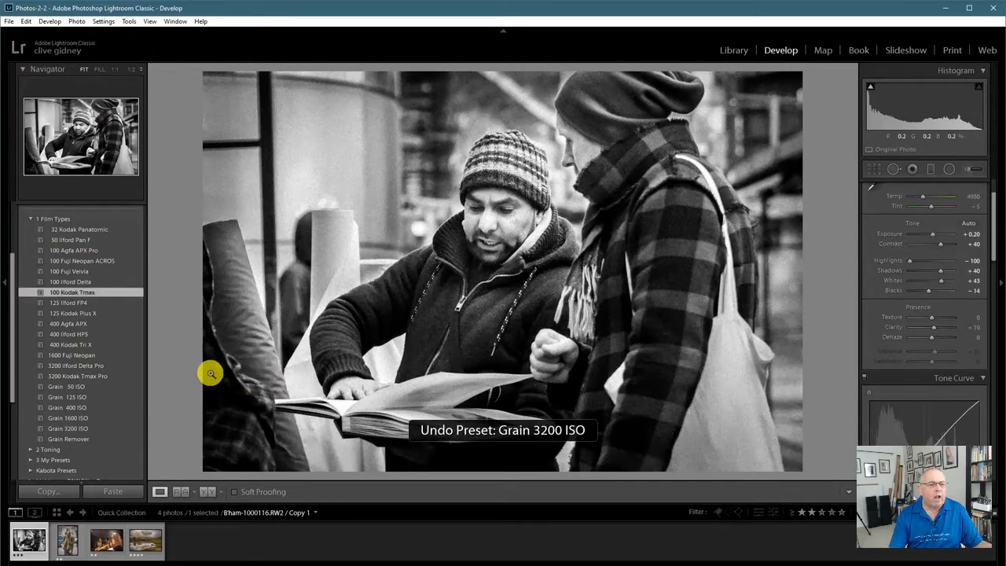
- Open the saxophone player photo, compare the film presets on it and apply 400 Kodak Tri X
left_click(70, 541)
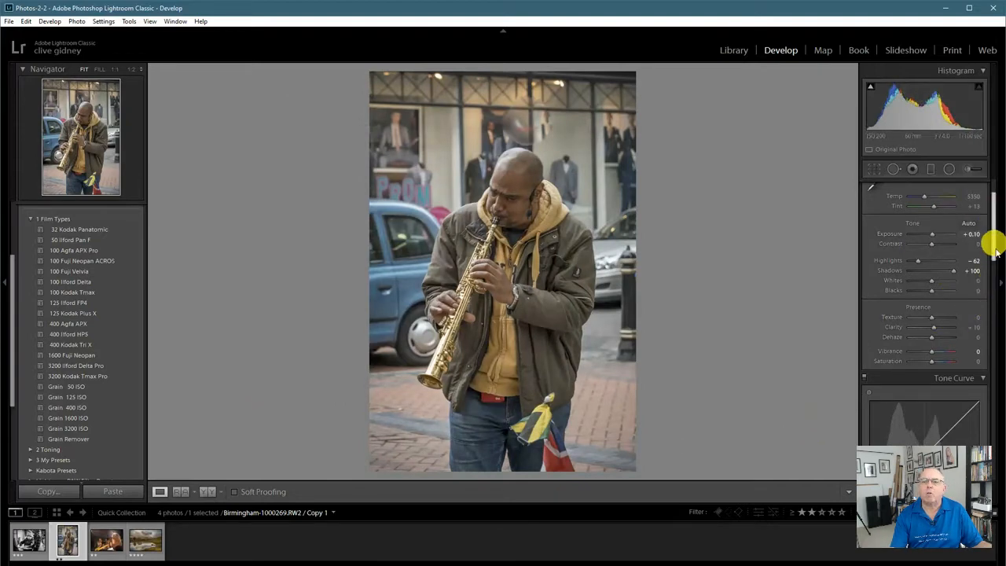
left_click_drag(995, 252, 996, 294)
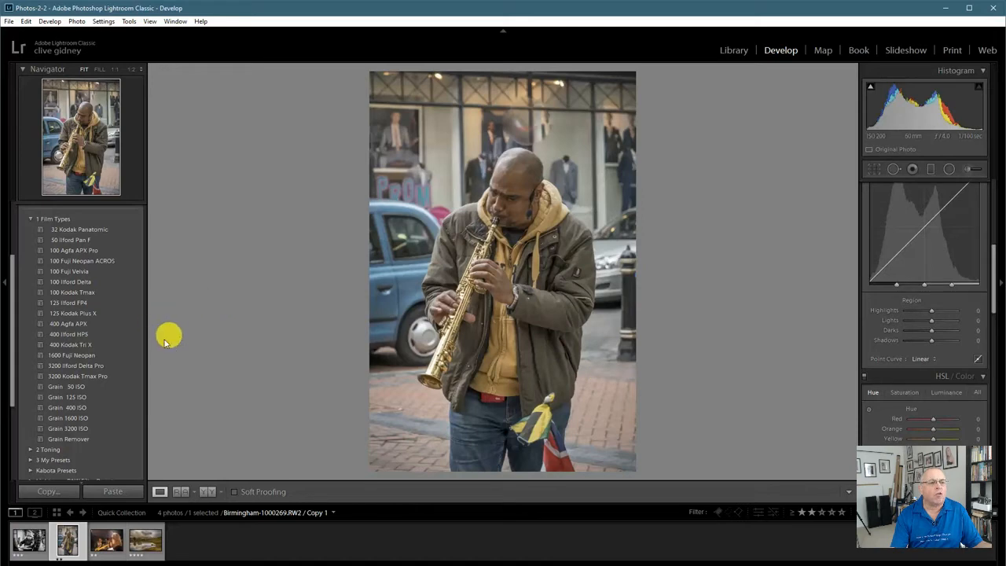
left_click(79, 359)
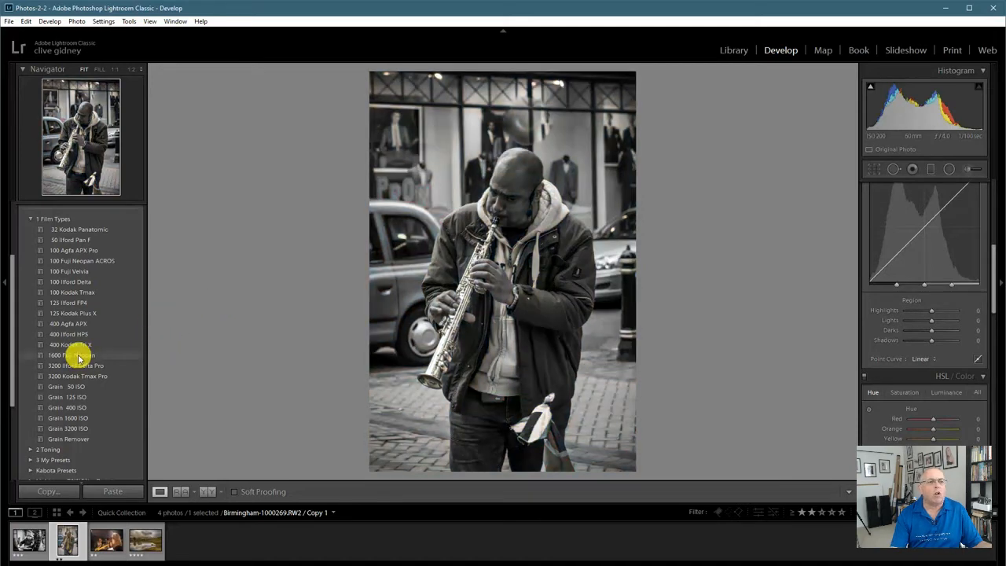
left_click(75, 346)
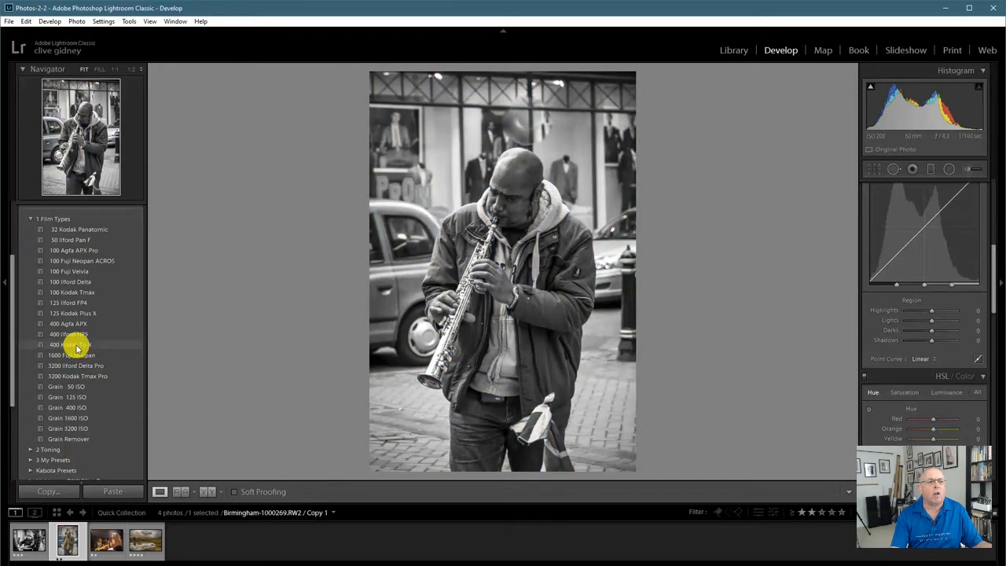
left_click(75, 336)
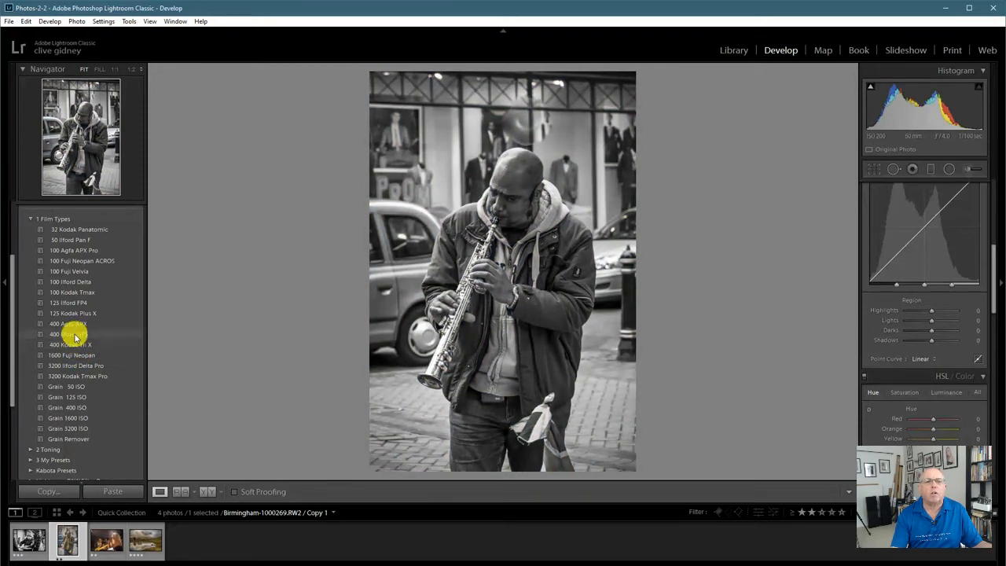
left_click(75, 344)
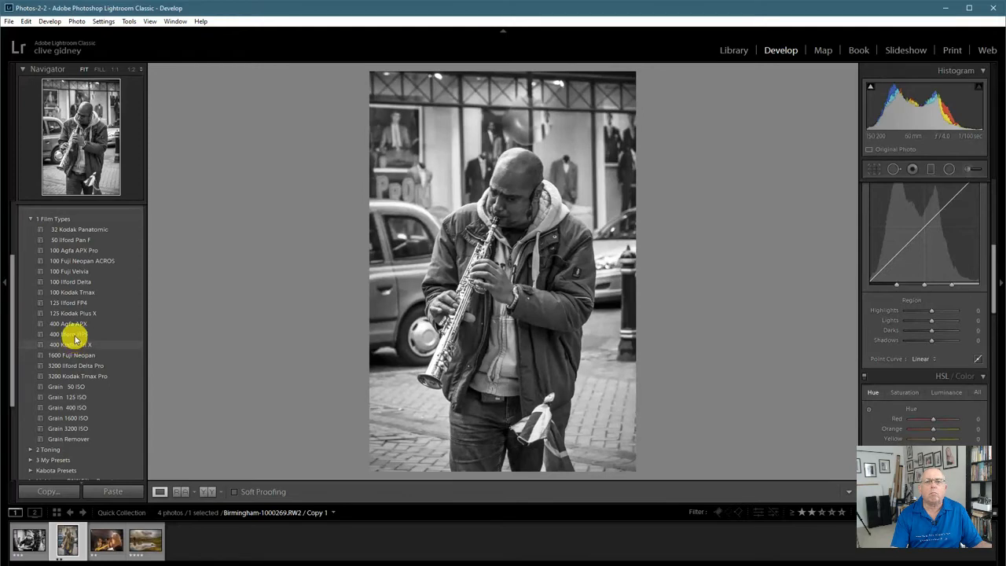
left_click(74, 334)
left_click(71, 345)
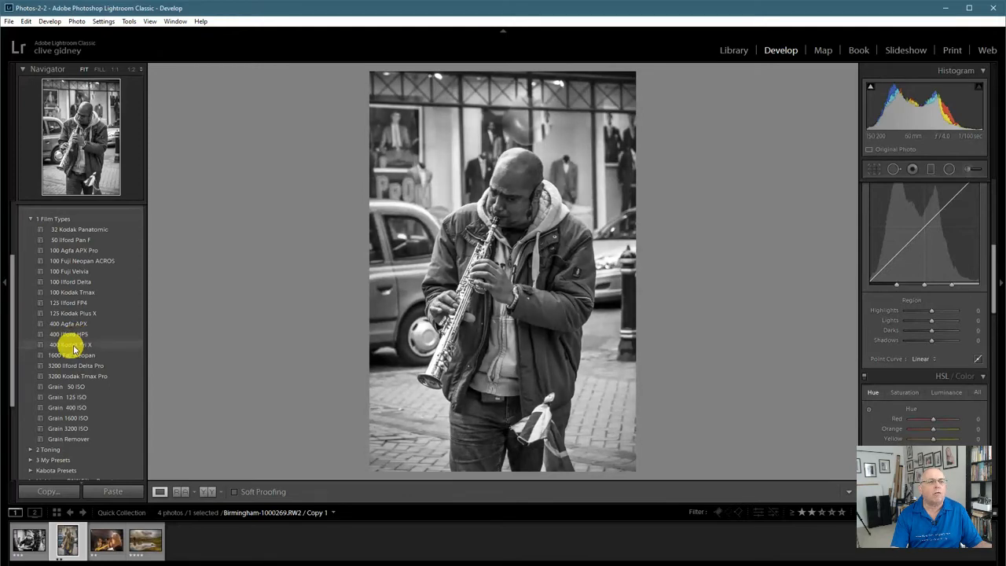
left_click(74, 346)
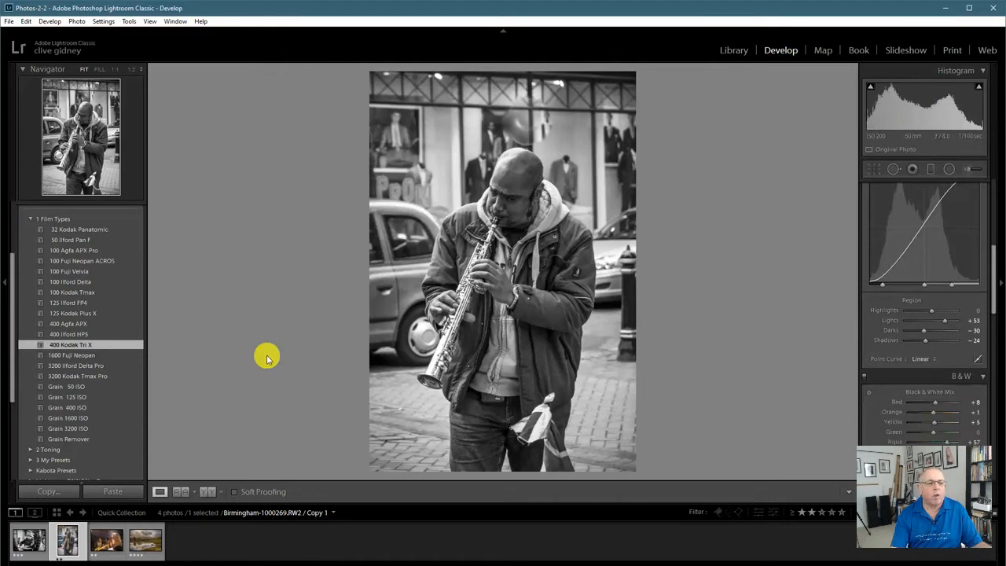
- Open the photo of the singer and guitarist and apply the 3200 Ilford Delta Pro film preset
left_click(109, 542)
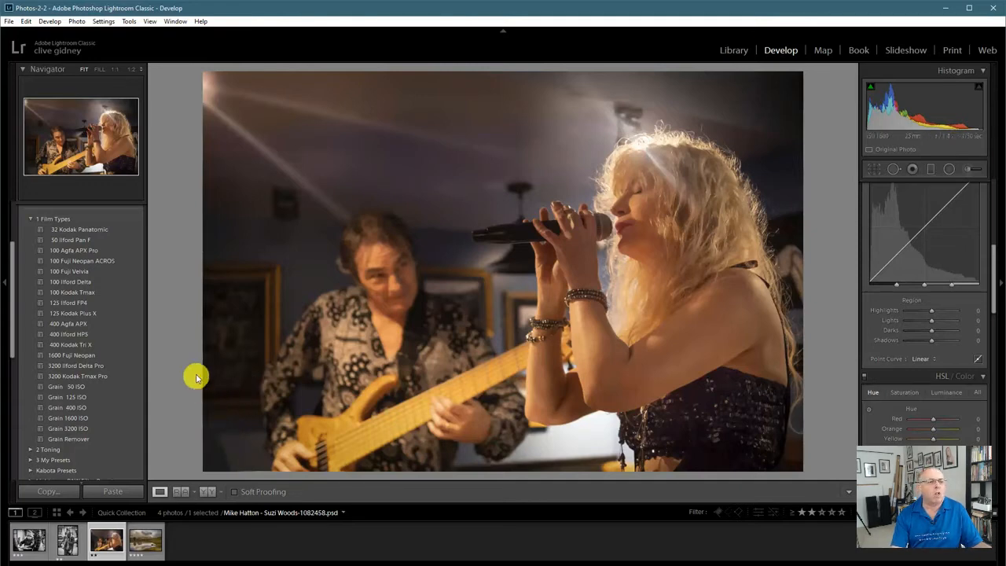
left_click(89, 346)
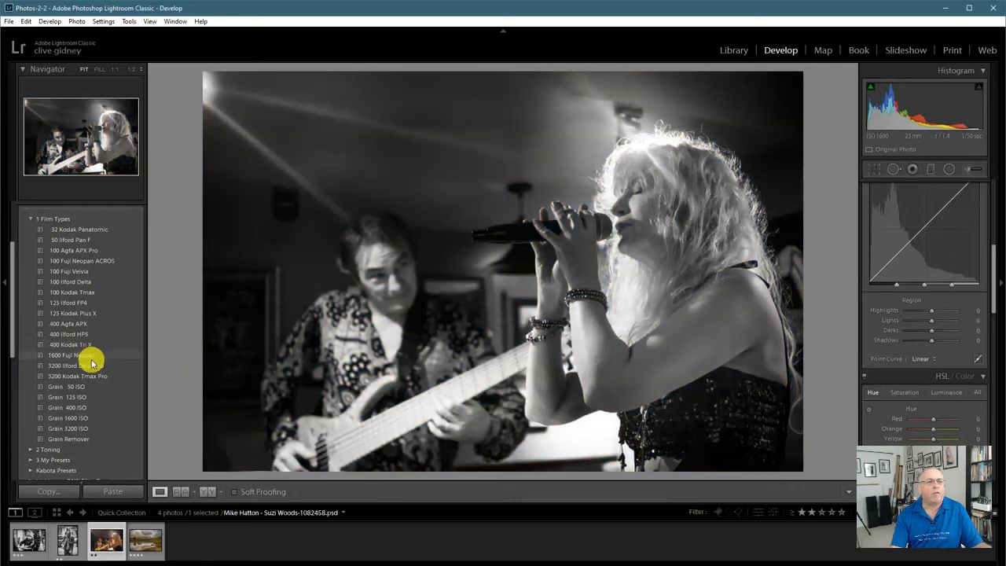
left_click(92, 359)
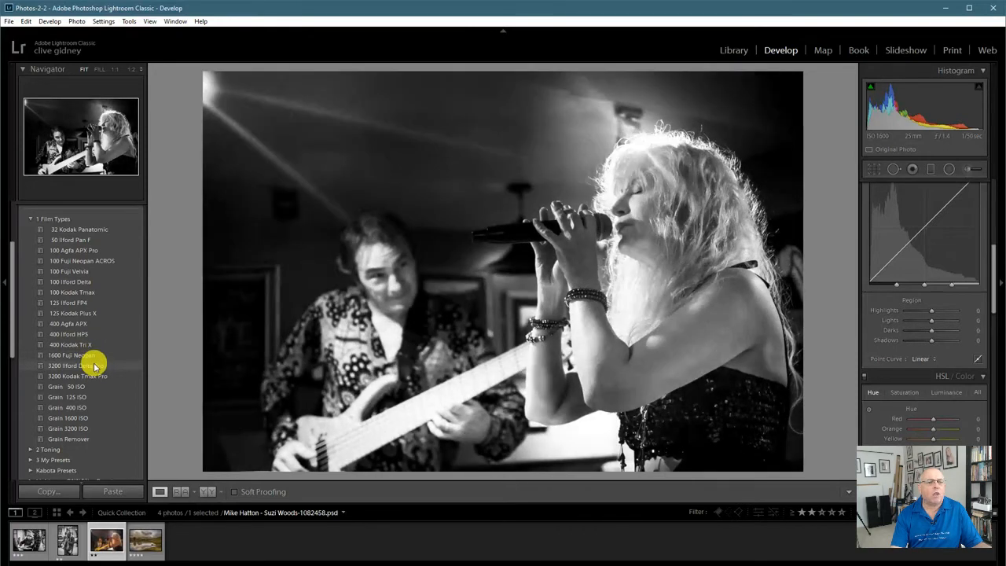
left_click(93, 367)
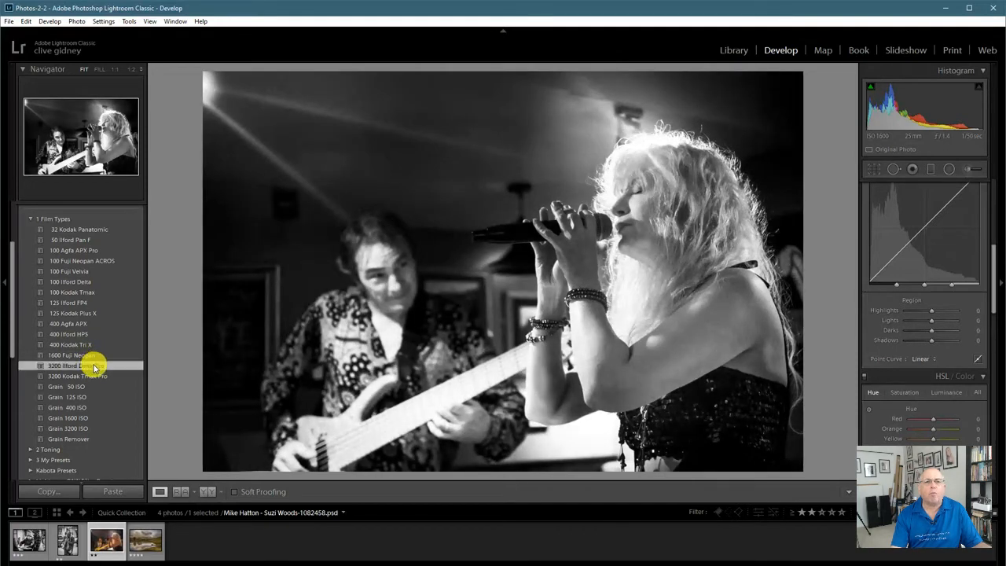
- Inspect the guitarist's face at 1:1 and change the photo's grain with the Grain 400 ISO preset
left_click(385, 260)
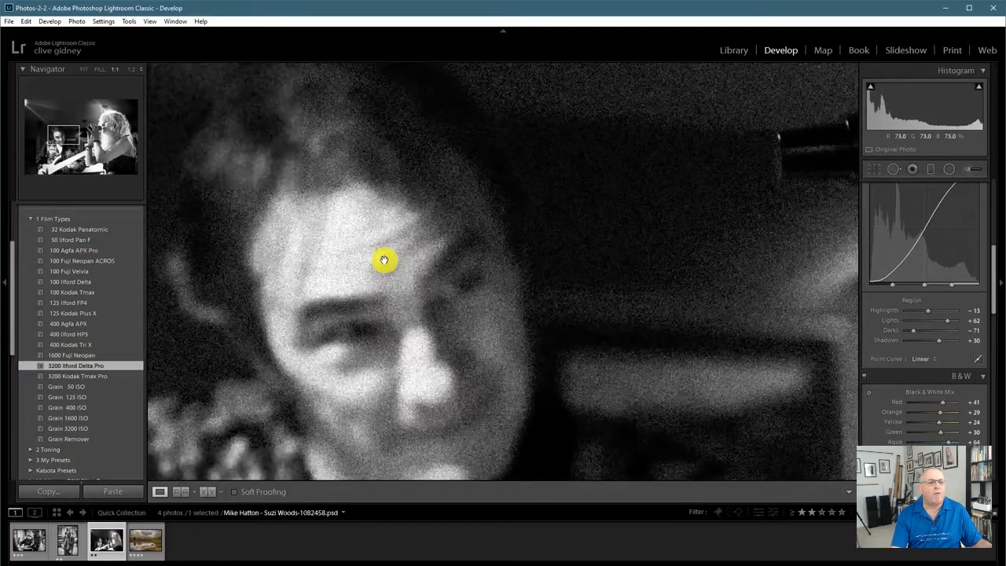
left_click(92, 408)
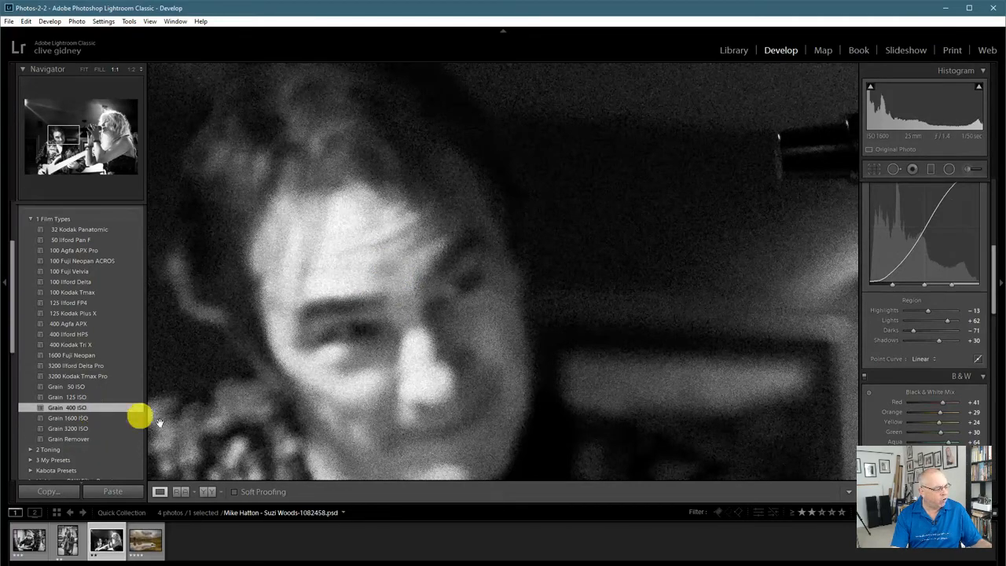
left_click(397, 337)
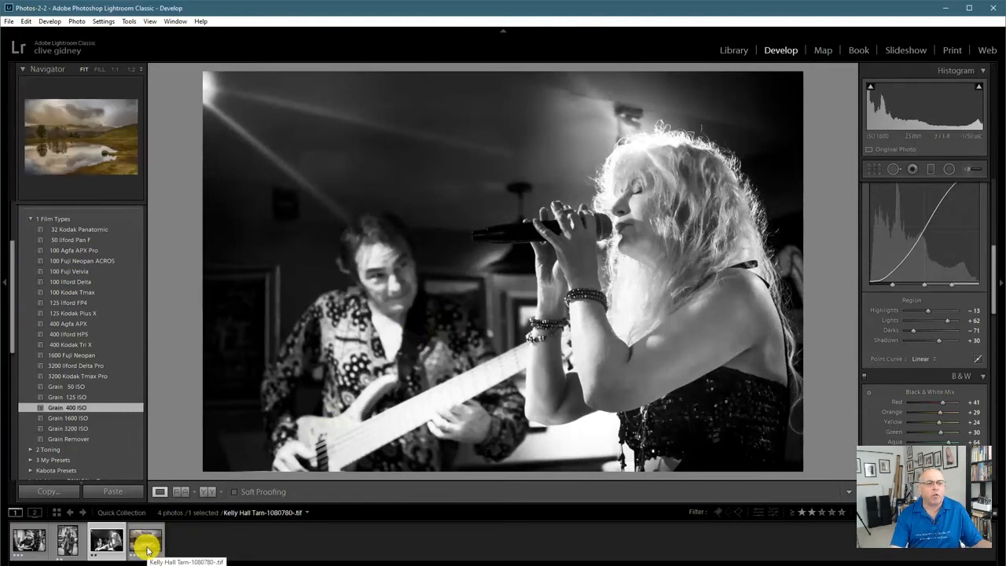
- Open the Kelly Hall Tarn landscape and apply the 100 Agfa APX Pro film preset
left_click(147, 542)
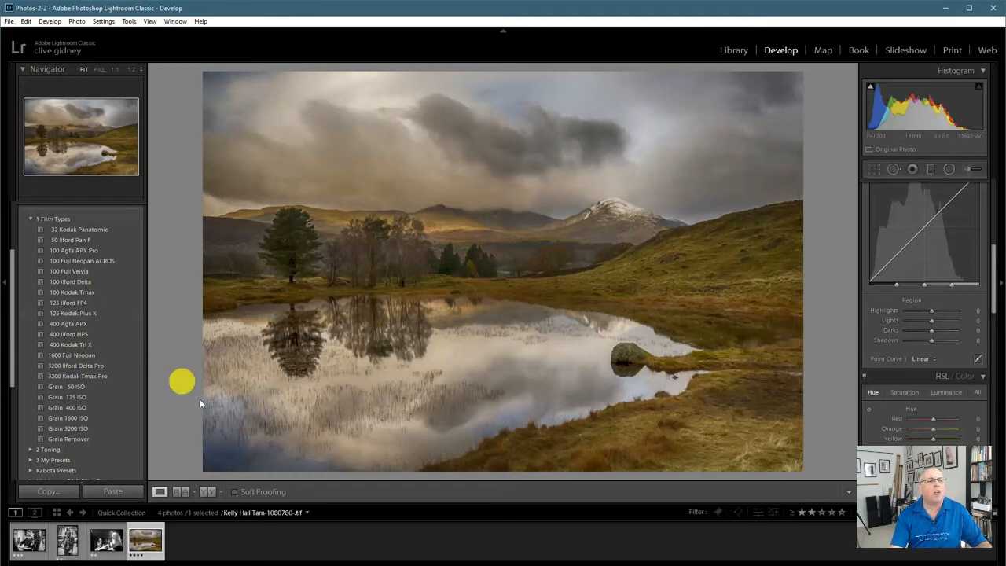
mouse_move(105, 230)
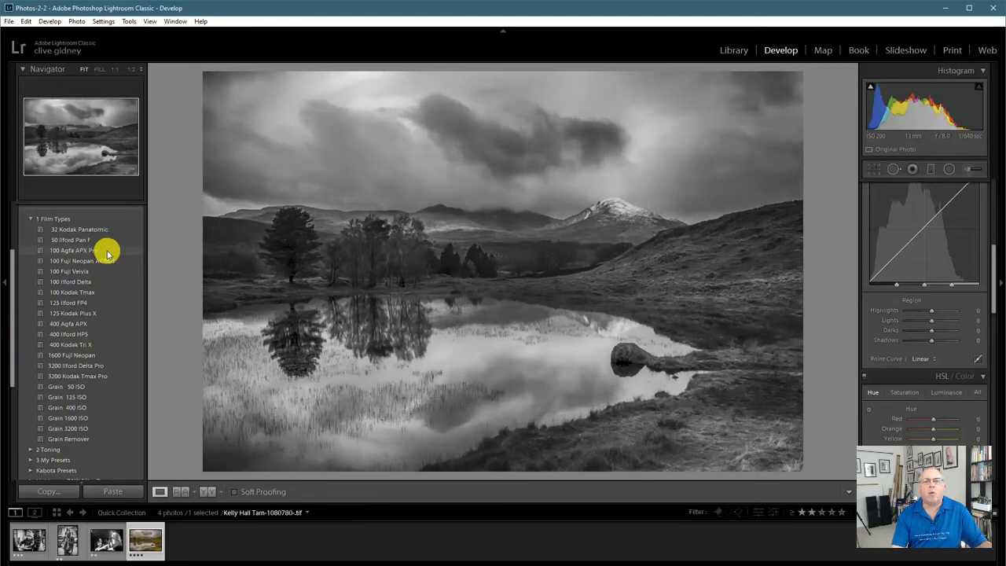
left_click(108, 251)
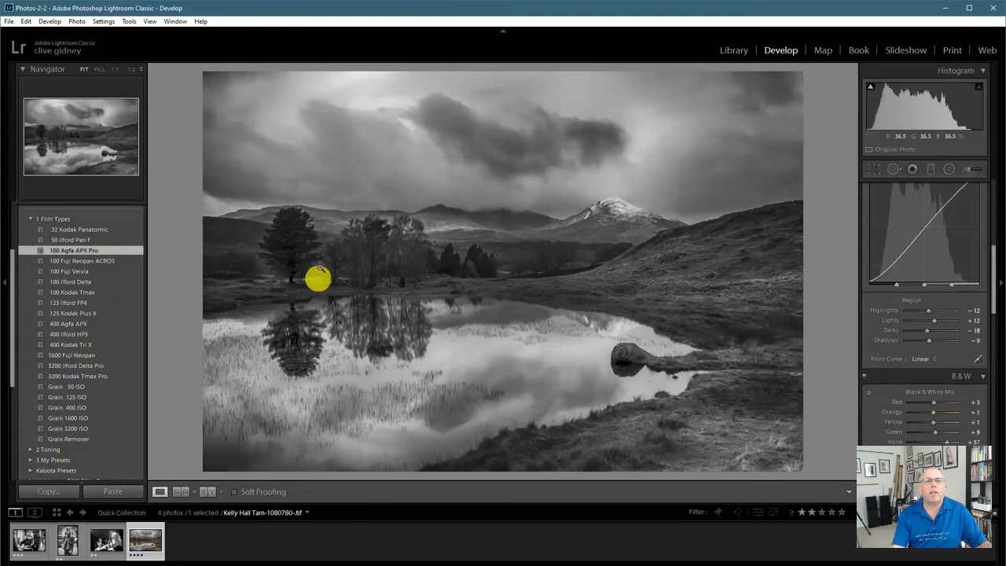
- Inspect the landscape's hills at 1:1 and apply the Grain Remover preset to it
left_click(378, 187)
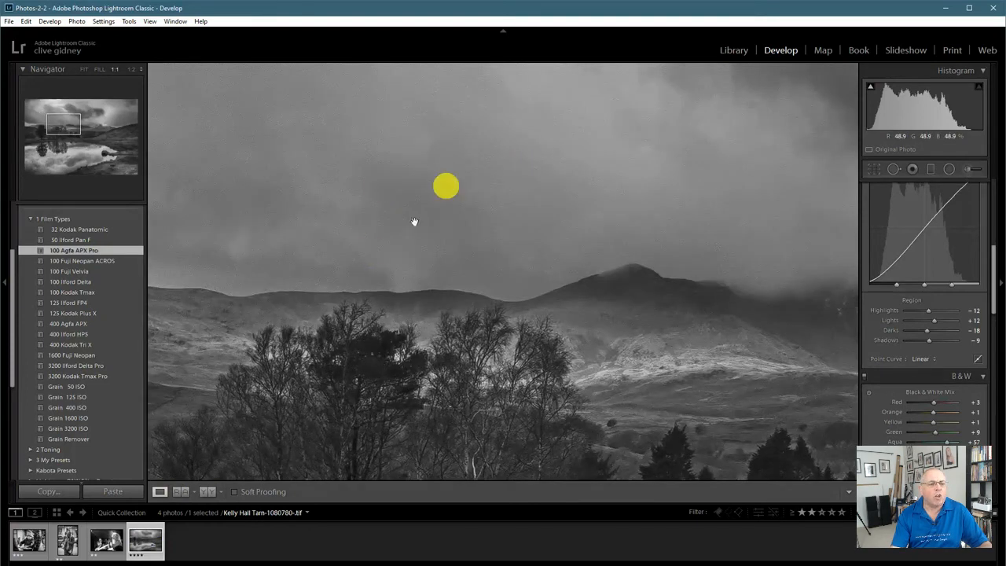
left_click(69, 441)
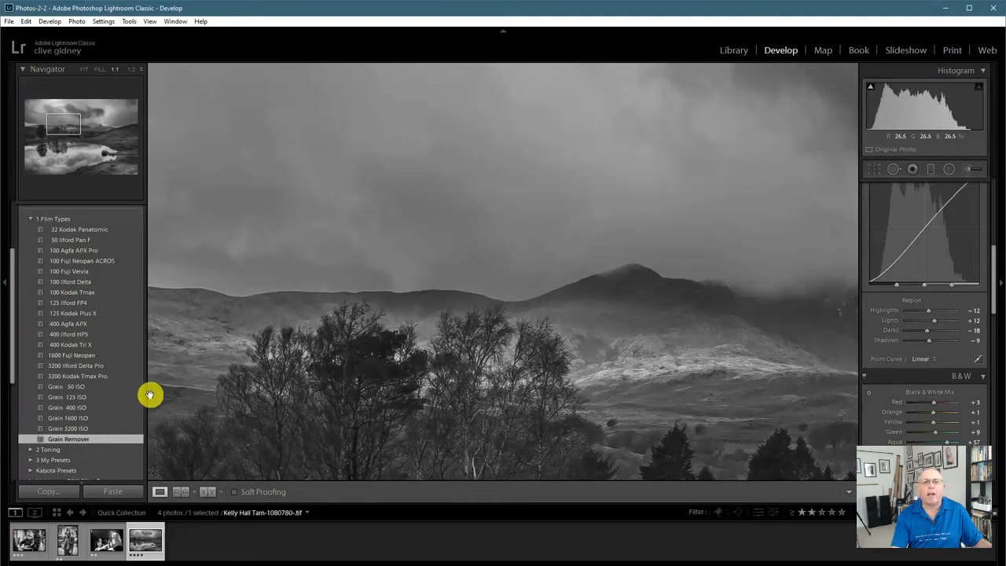
left_click(358, 354)
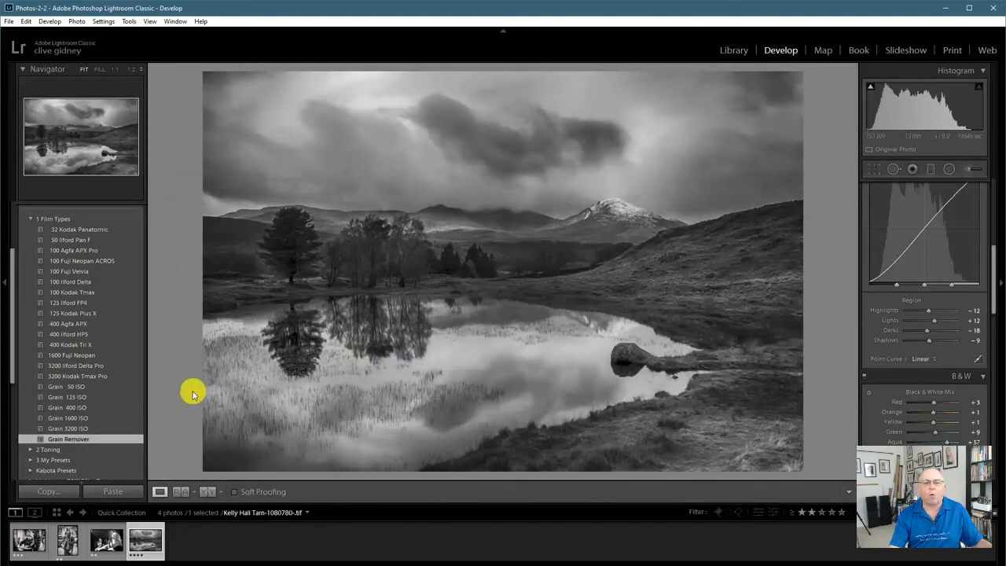